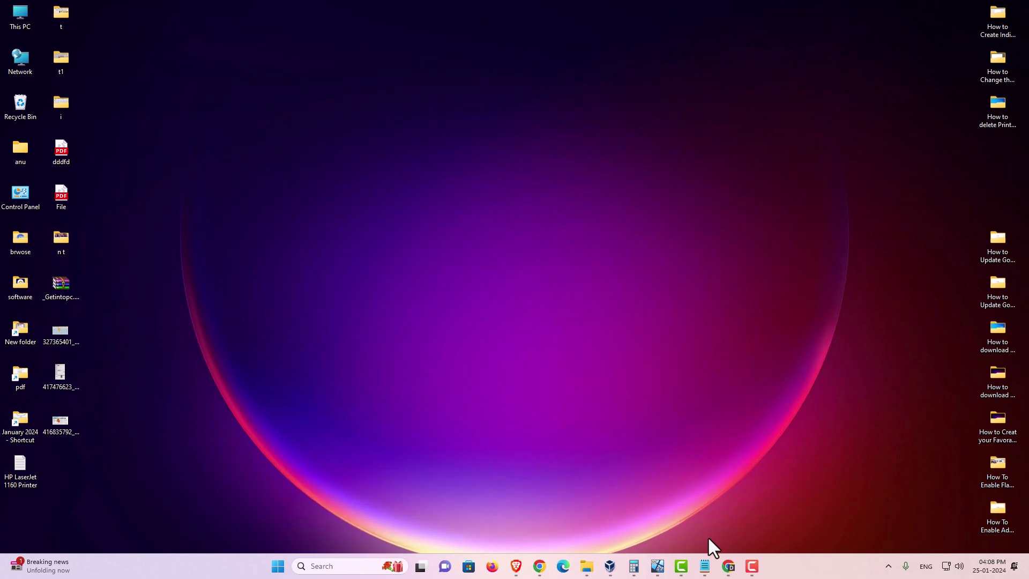
- From the MEGA 64-bit link in the notes, standard-download hp-laserjet-1160-driver-x64.zip (15.9 MB)
{"action": "left_click", "coordinate": [705, 566]}
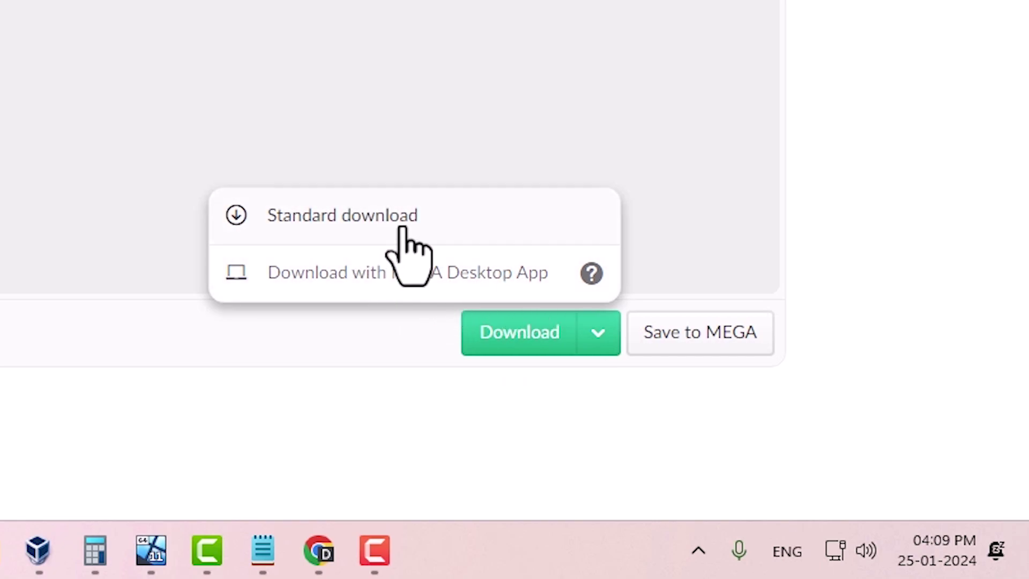
{"action": "left_click", "coordinate": [355, 225]}
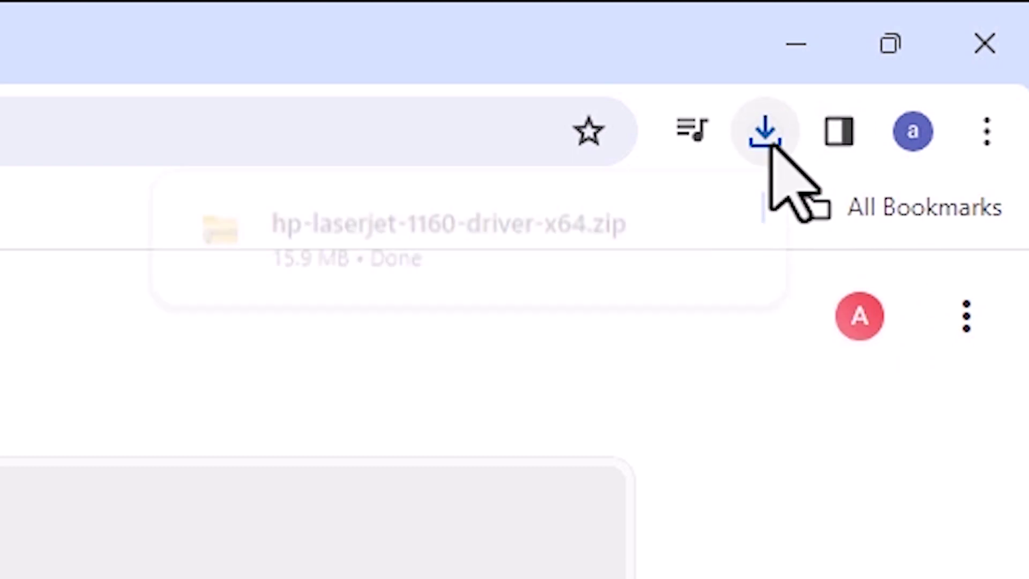
- Show the finished hp-laserjet-1160-driver-x64 zip in its Downloads folder in File Explorer
{"action": "mouse_move", "coordinate": [652, 223]}
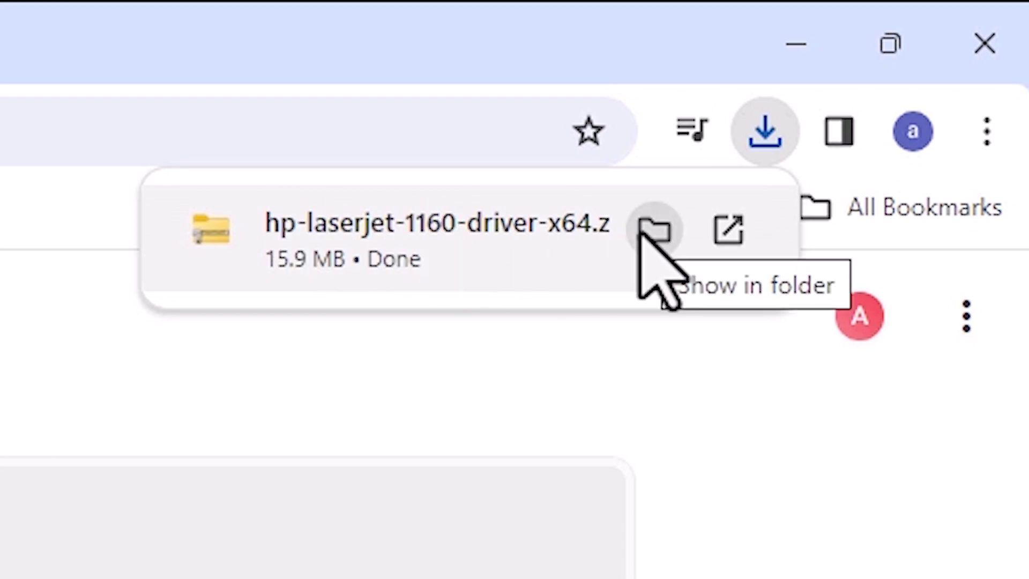
{"action": "left_click", "coordinate": [643, 230]}
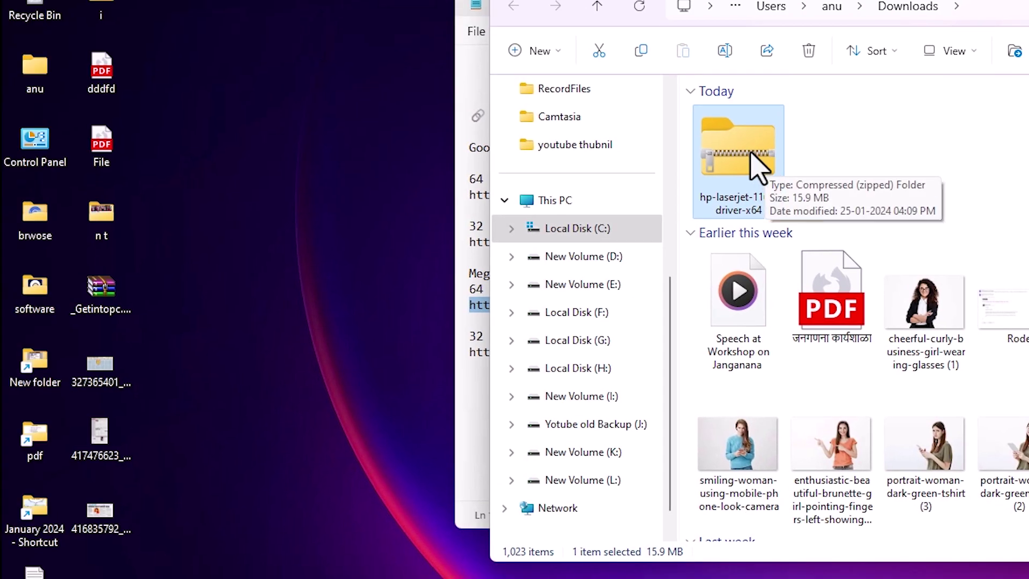
- Move the driver zip onto the desktop beside the File icon and close the other windows
{"action": "left_click_drag", "start_coordinate": [758, 166], "coordinate": [324, 188]}
{"action": "key", "text": "alt+F4"}
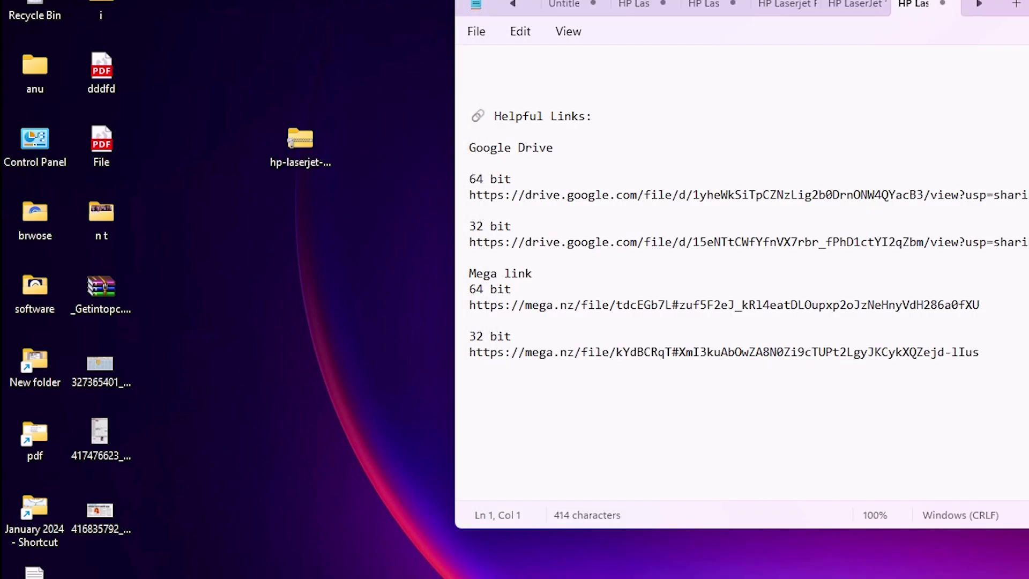
{"action": "key", "text": "alt+F4"}
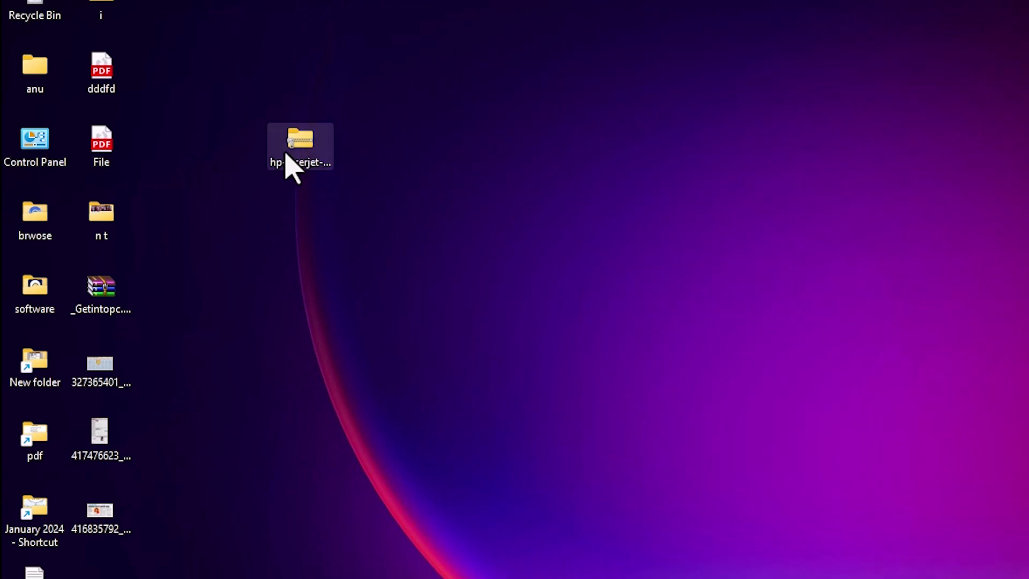
{"action": "left_click_drag", "start_coordinate": [285, 156], "coordinate": [195, 191]}
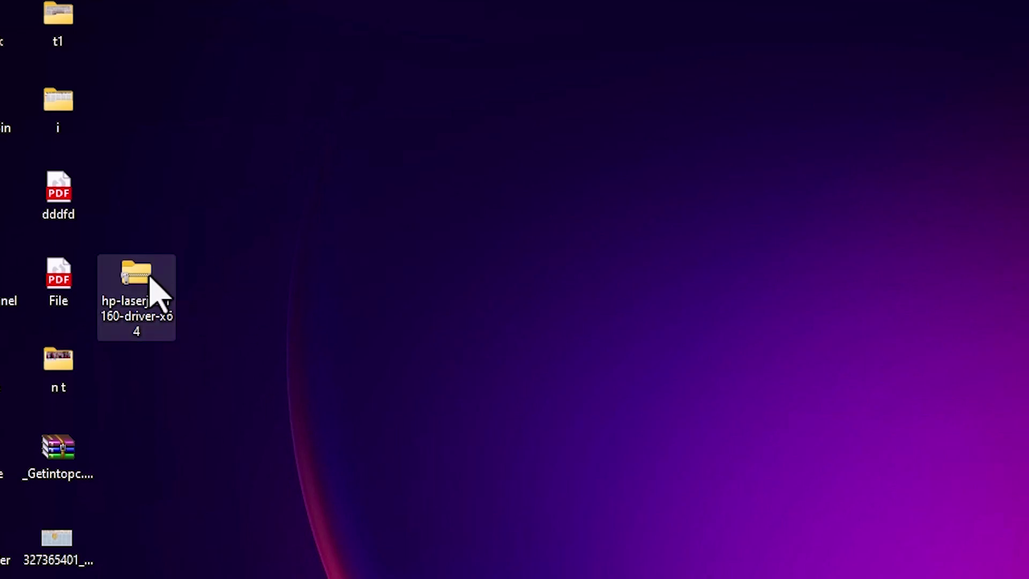
- Extract the zip with WinRAR into hp-laserjet-1160-driver-x64 and open that folder
{"action": "right_click", "coordinate": [146, 280]}
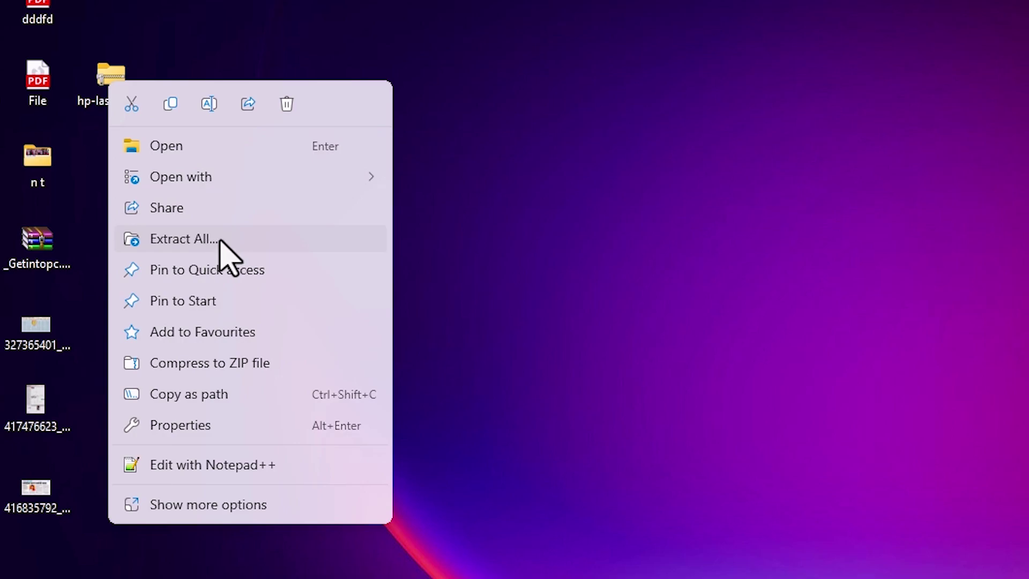
{"action": "left_click", "coordinate": [208, 504]}
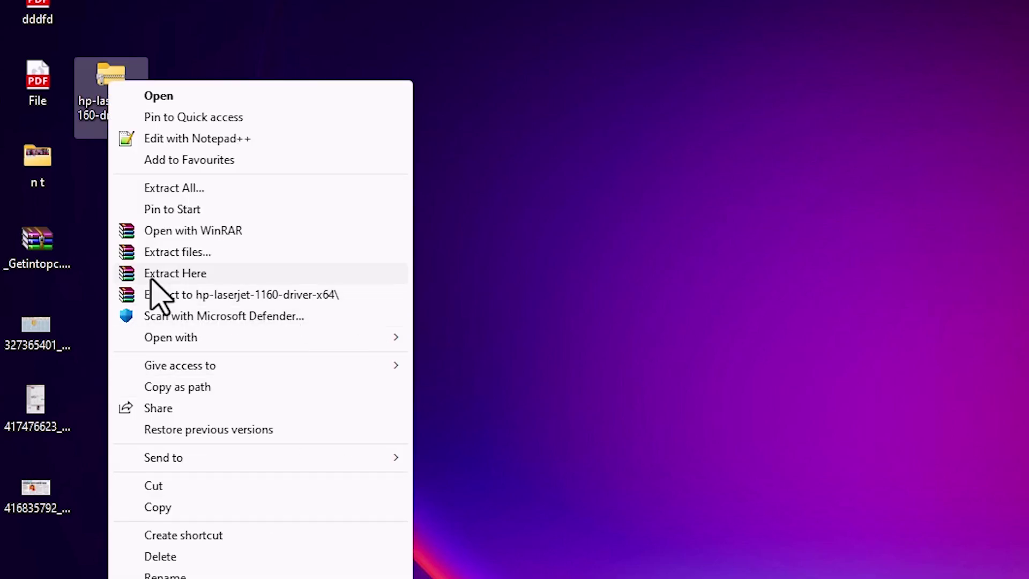
{"action": "left_click", "coordinate": [208, 256]}
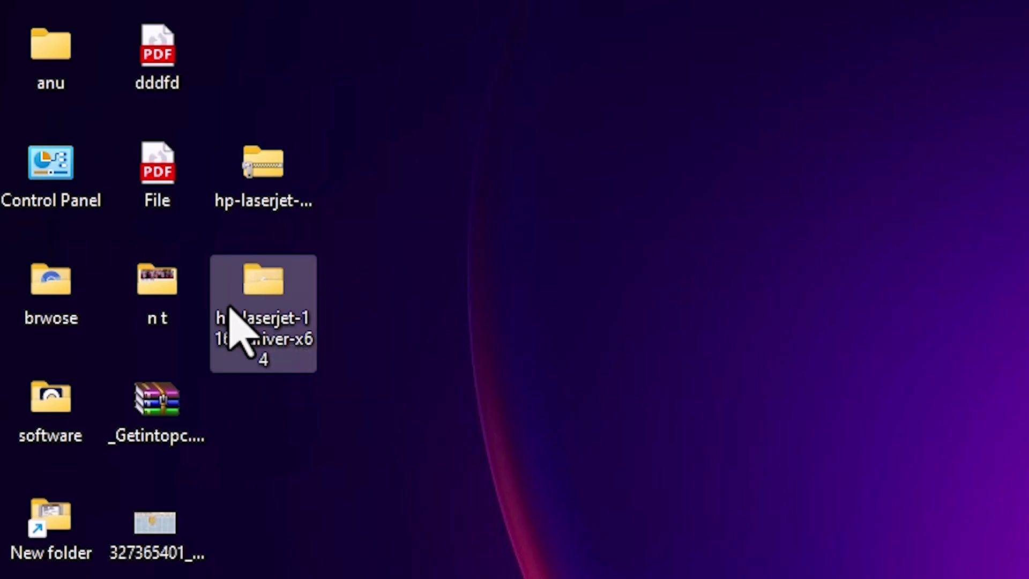
{"action": "mouse_move", "coordinate": [292, 301]}
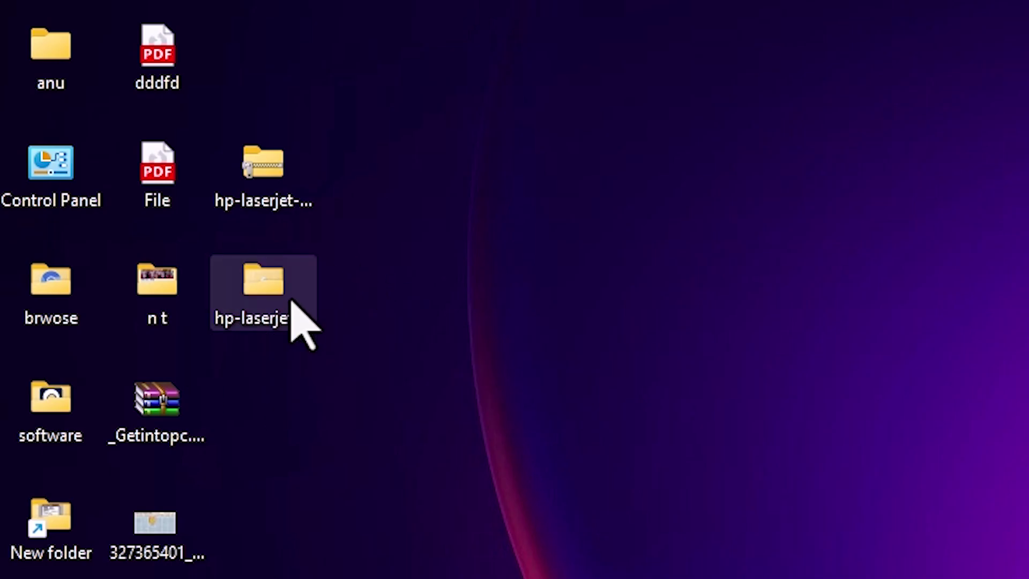
{"action": "double_click", "coordinate": [292, 301]}
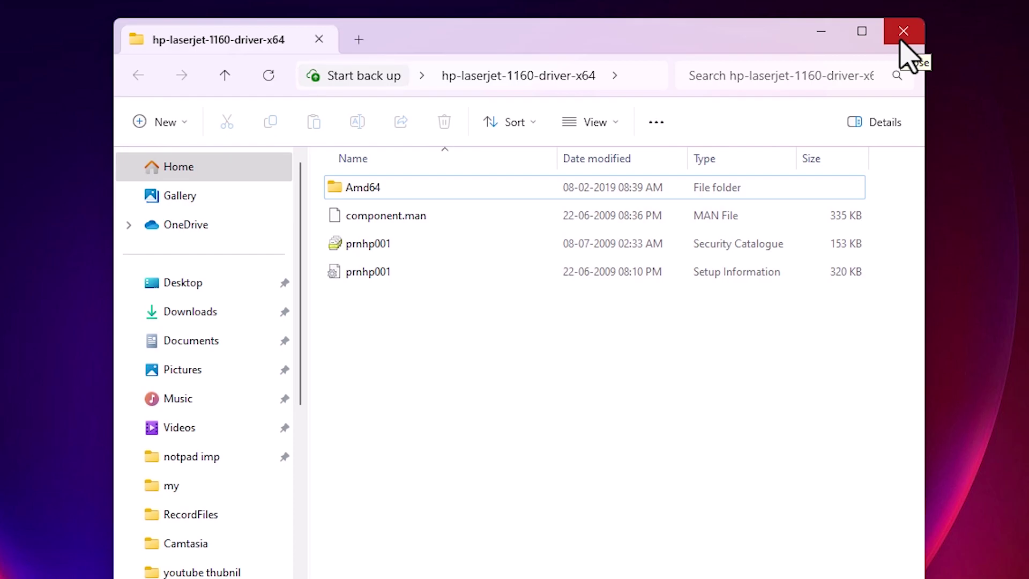
- Close the driver folder, search 'pr' for Printers & scanners, and start adding a device
{"action": "left_click", "coordinate": [901, 43]}
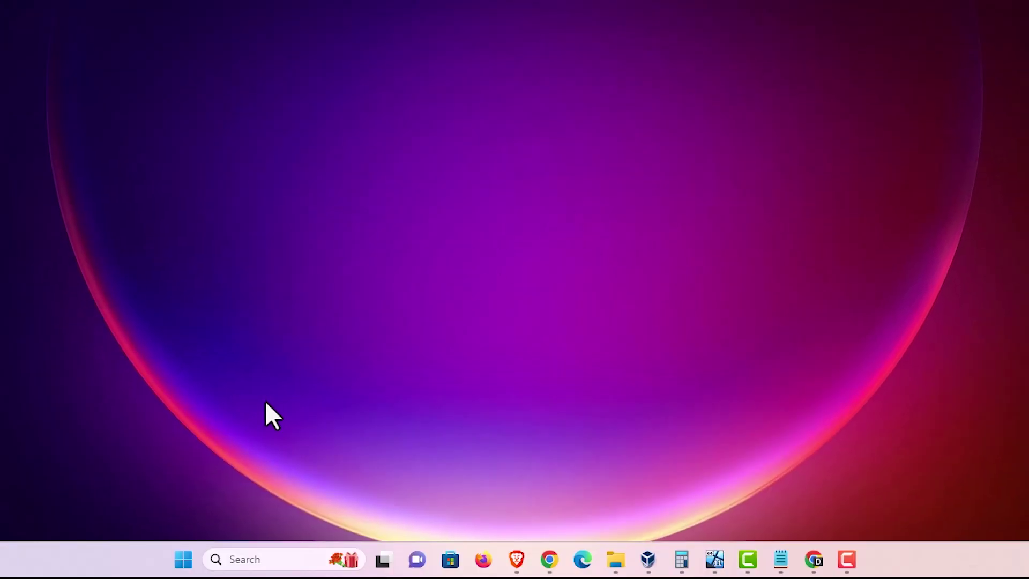
{"action": "left_click", "coordinate": [184, 558]}
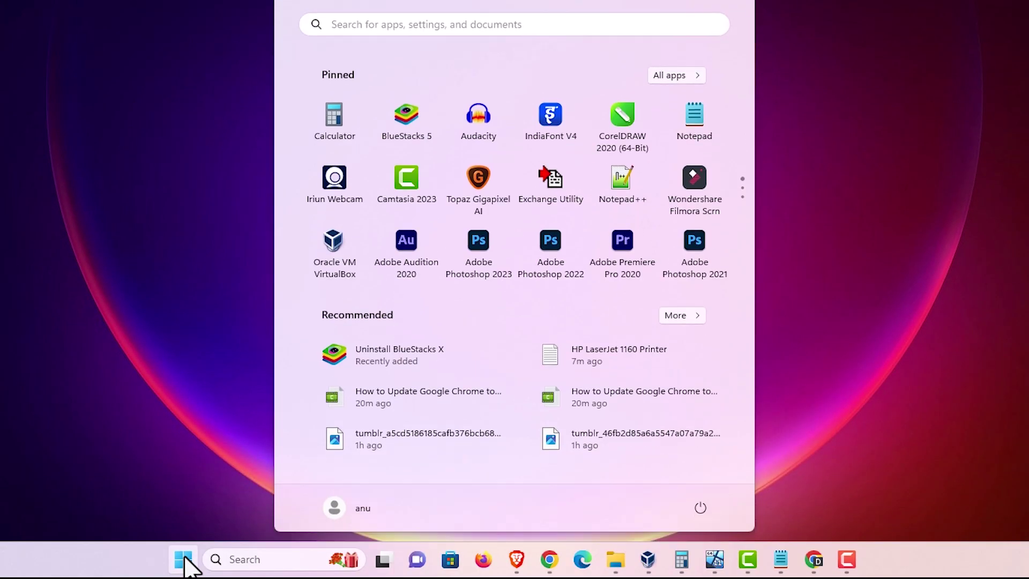
{"action": "type", "text": "pr"}
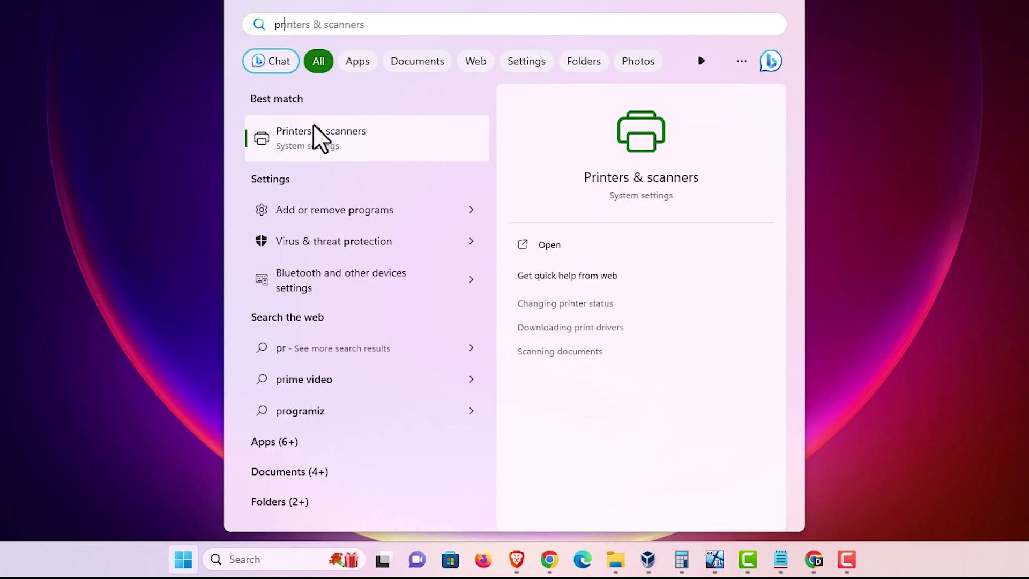
{"action": "left_click", "coordinate": [314, 129]}
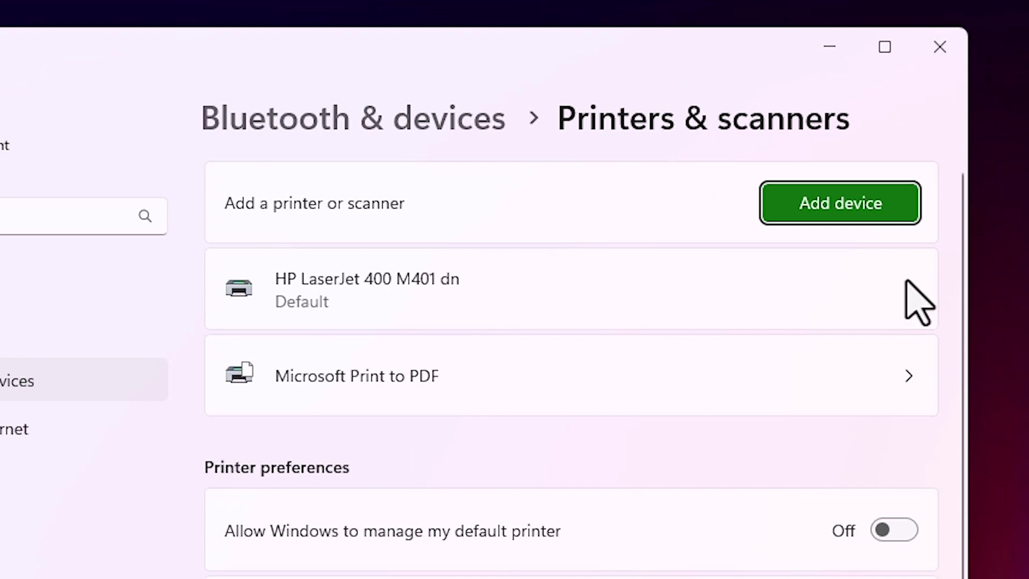
{"action": "left_click", "coordinate": [836, 216]}
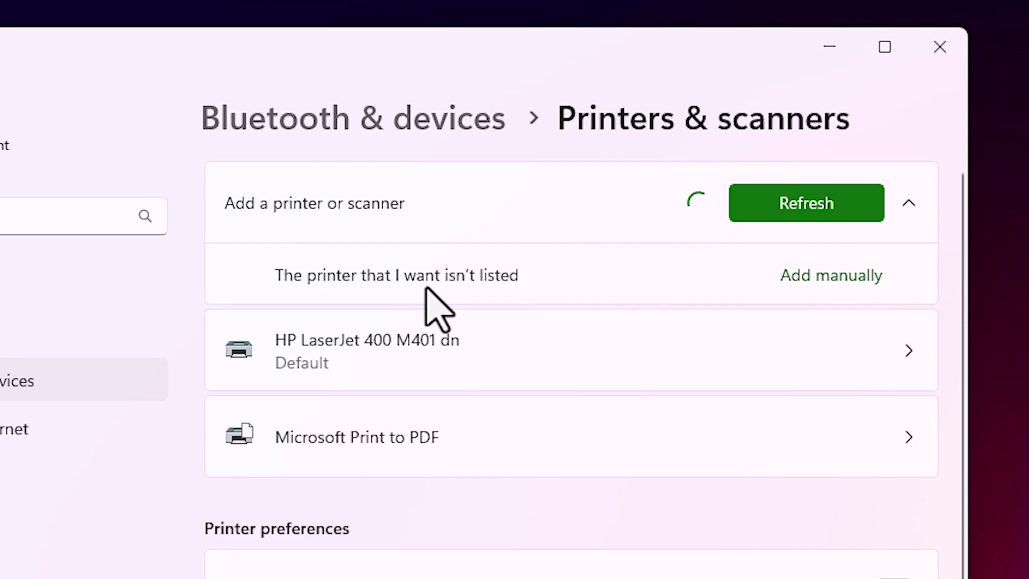
- Add the unlisted printer manually as a local printer on existing port USB001 (Local Port)
{"action": "left_click", "coordinate": [798, 289]}
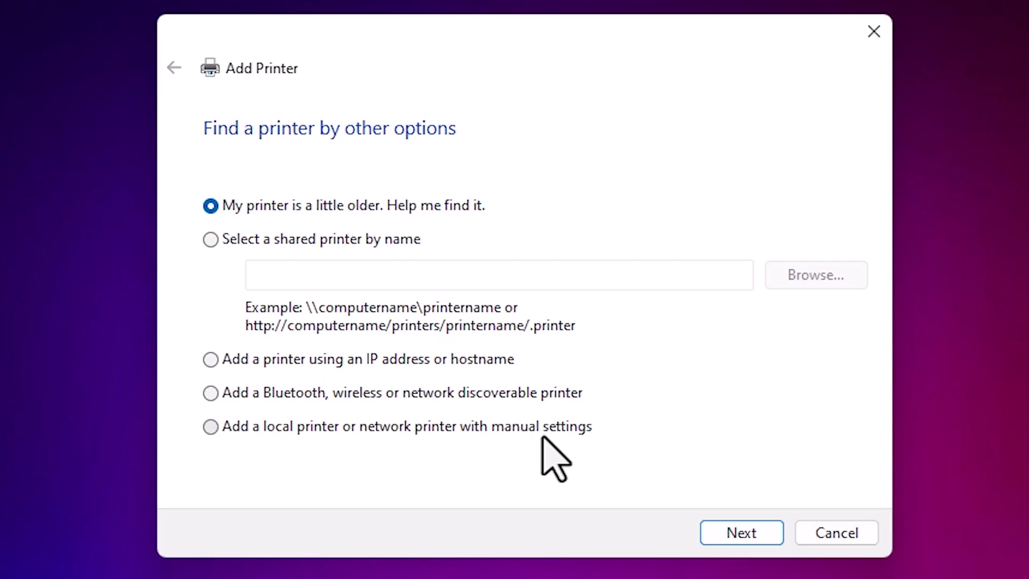
{"action": "left_click", "coordinate": [765, 531]}
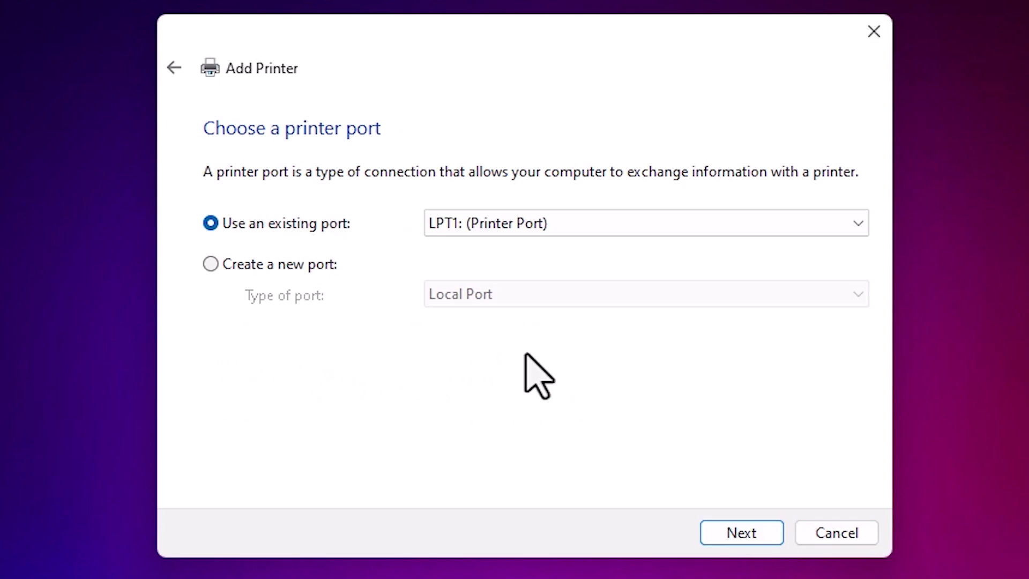
{"action": "left_click", "coordinate": [528, 227]}
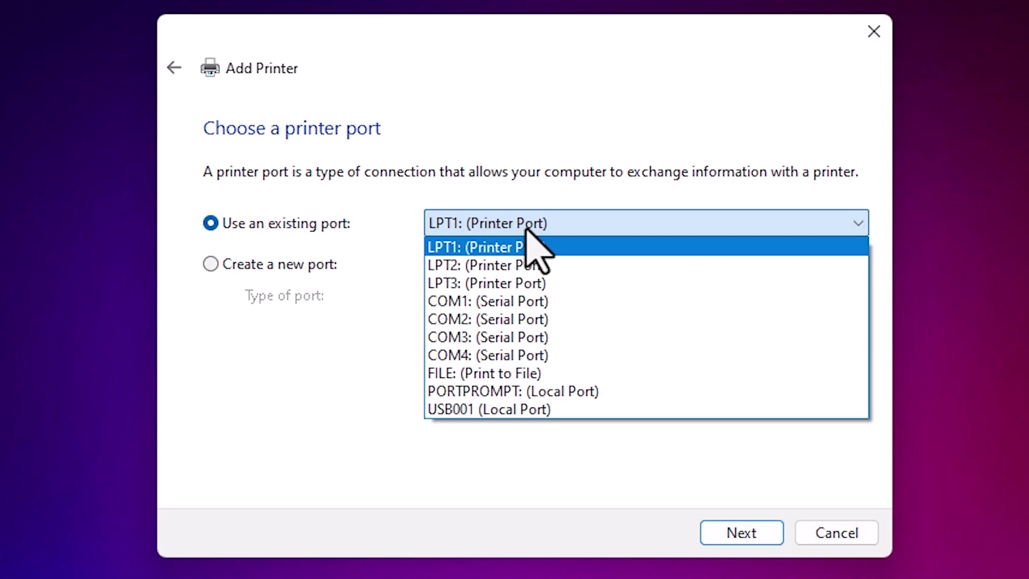
{"action": "left_click", "coordinate": [522, 410]}
{"action": "left_click", "coordinate": [706, 527]}
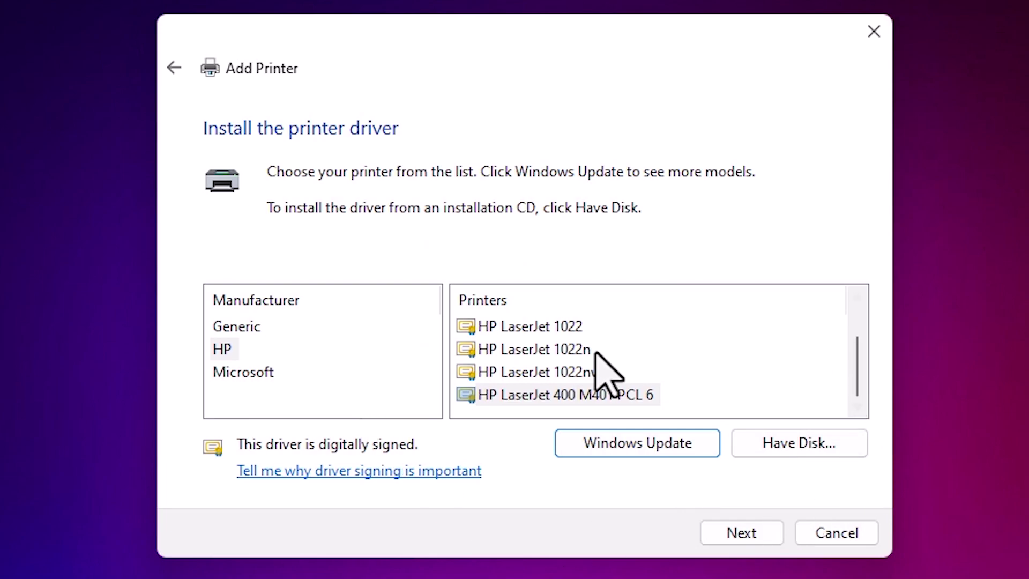
- Load prnhp001.inf from Desktop\hp-laserjet-1160-driver-x64 via Have Disk and select HP LaserJet 1160
{"action": "left_click", "coordinate": [819, 451]}
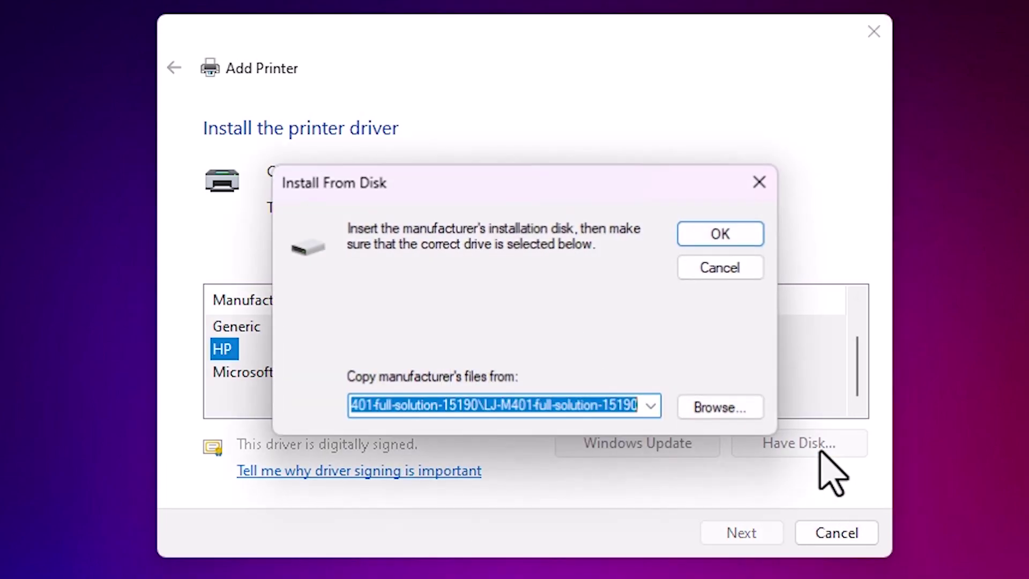
{"action": "left_click", "coordinate": [742, 408]}
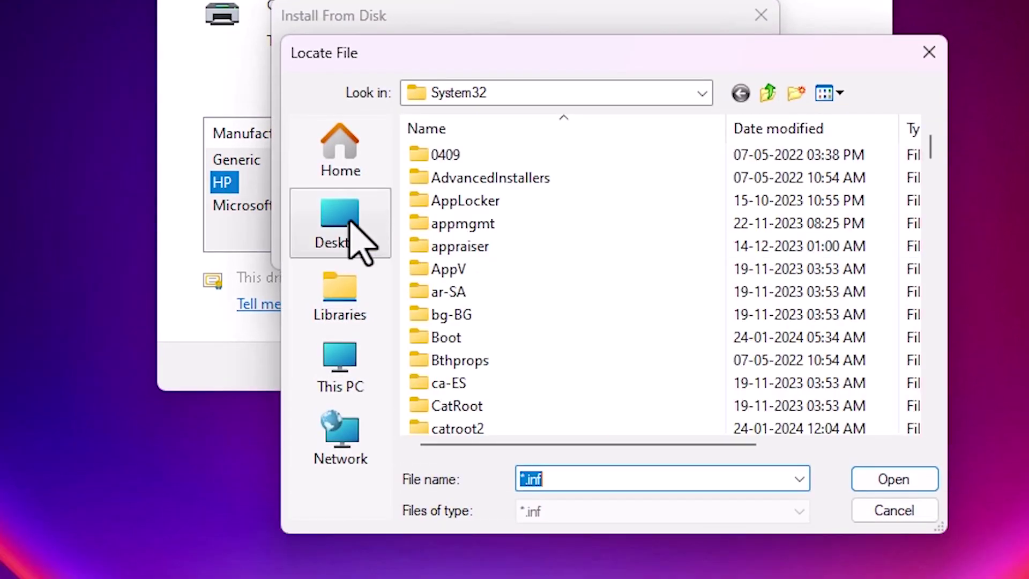
{"action": "left_click", "coordinate": [350, 389]}
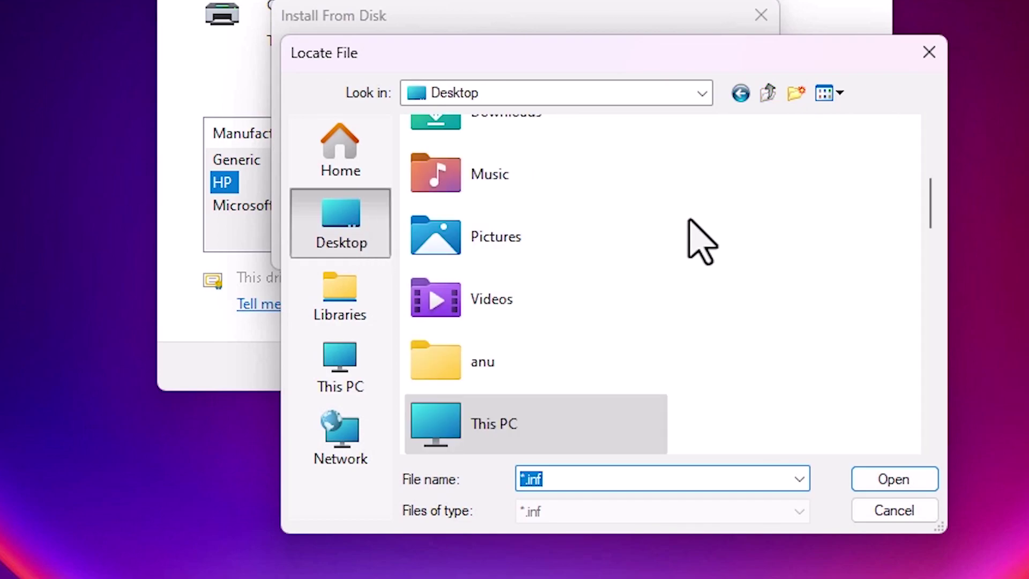
{"action": "scroll", "coordinate": [699, 239], "scroll_direction": "down", "scroll_amount": 5}
{"action": "scroll", "coordinate": [550, 314], "scroll_direction": "down", "scroll_amount": 10}
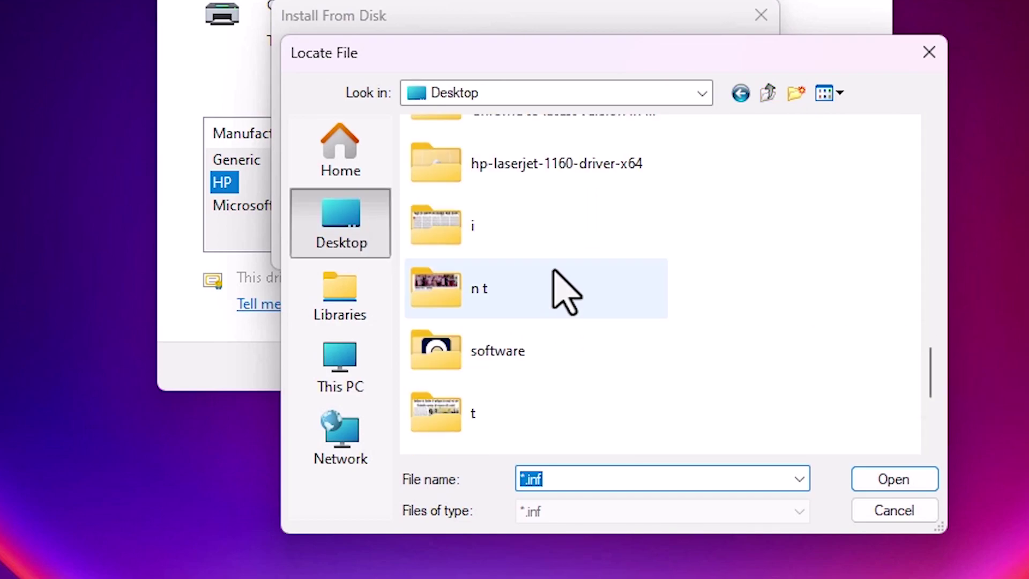
{"action": "double_click", "coordinate": [566, 178]}
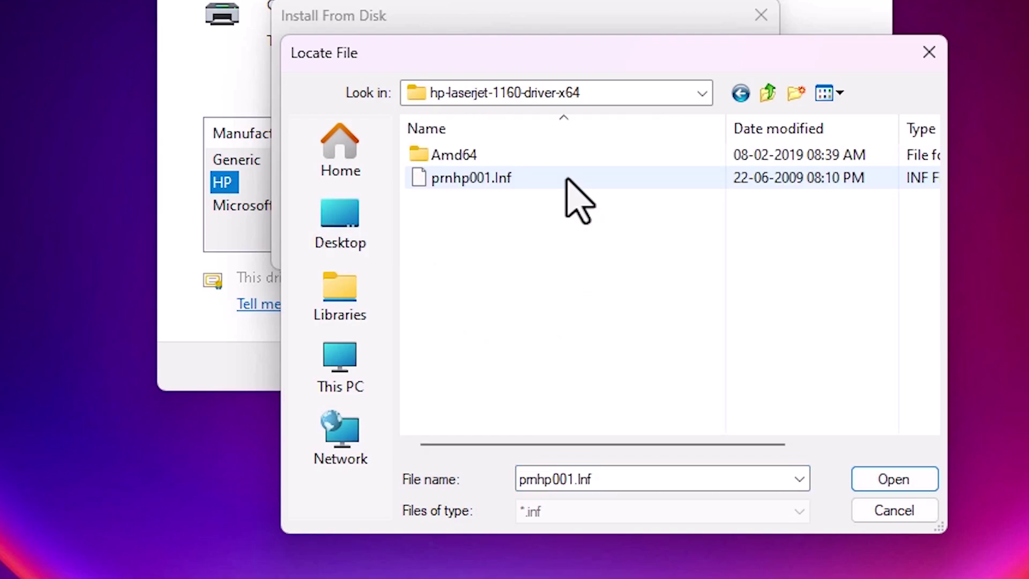
{"action": "double_click", "coordinate": [489, 182]}
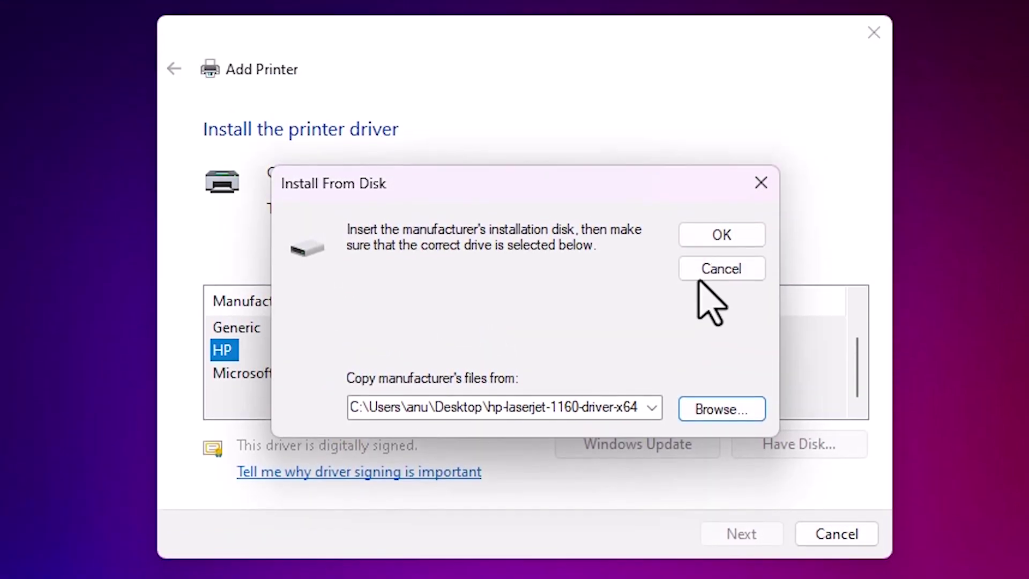
{"action": "left_click", "coordinate": [710, 71]}
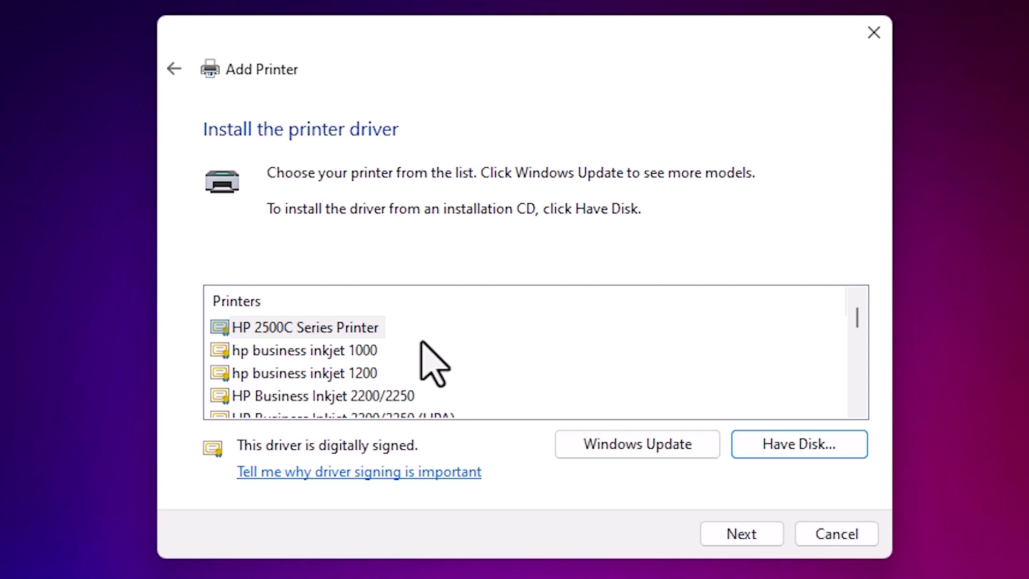
{"action": "scroll", "coordinate": [375, 364], "scroll_direction": "down", "scroll_amount": 10}
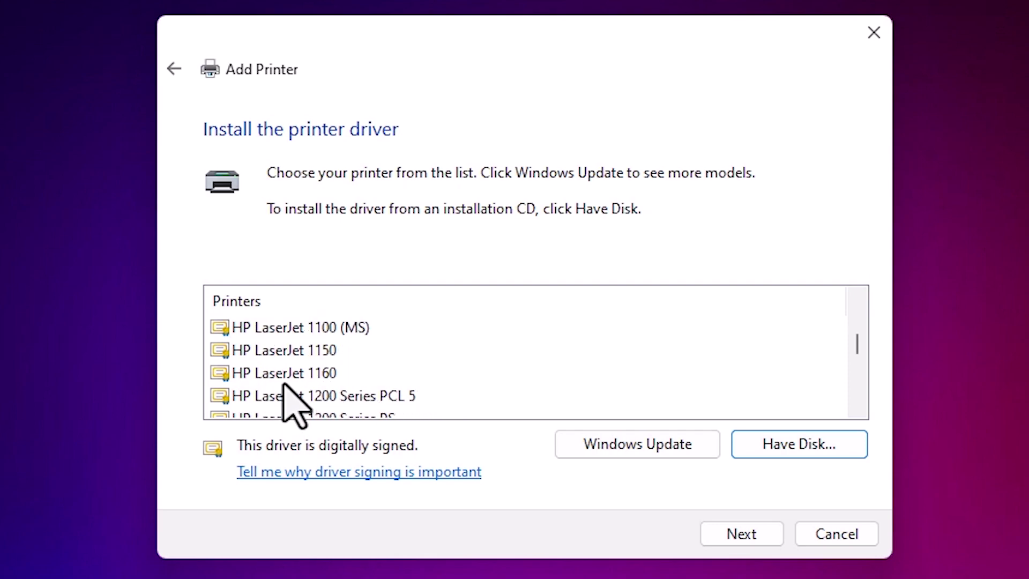
{"action": "left_click", "coordinate": [326, 377]}
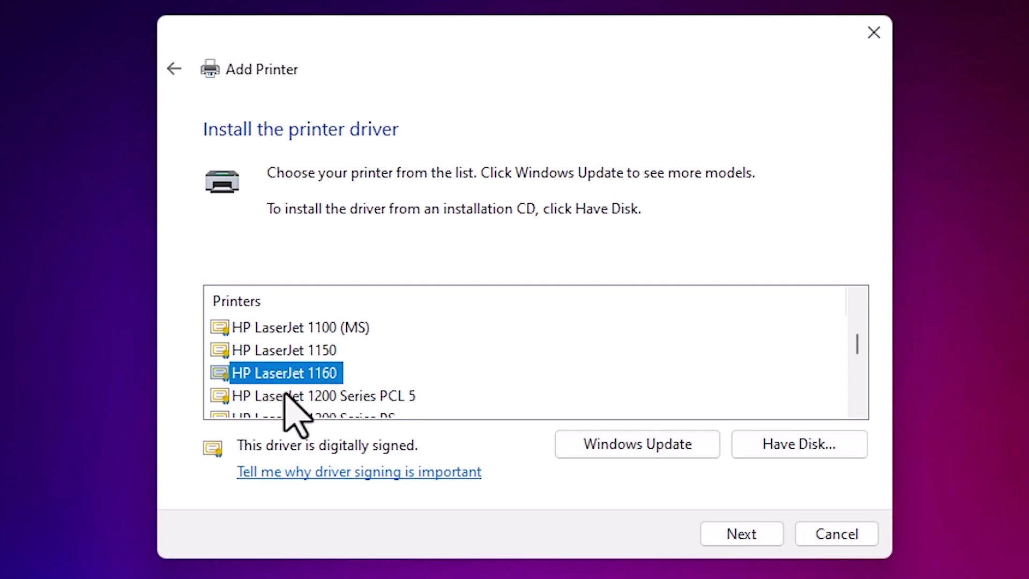
- Keep the name HP LaserJet 1160, leave it unshared, and finish installing it as default
{"action": "left_click", "coordinate": [739, 534]}
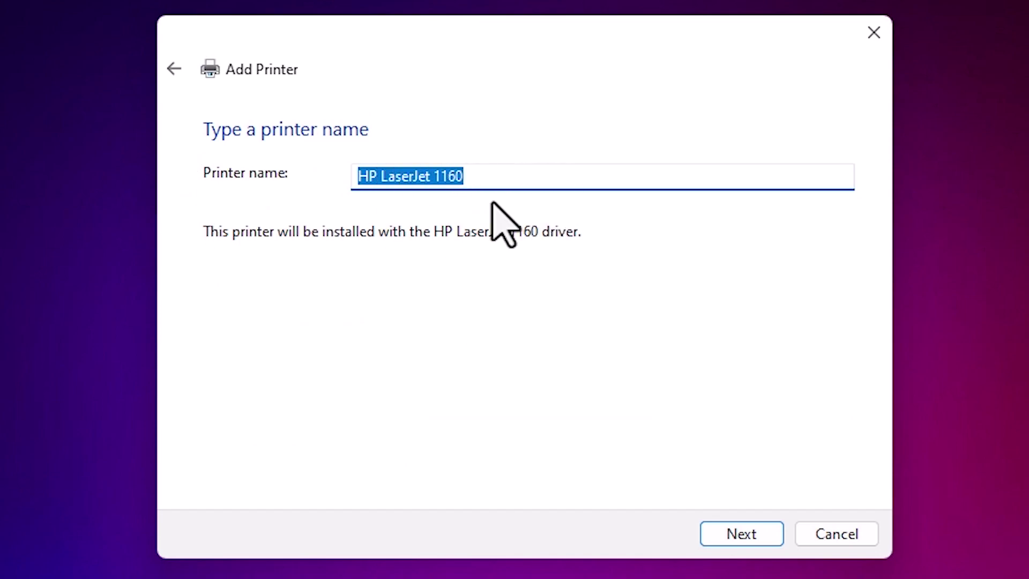
{"action": "left_click", "coordinate": [745, 536]}
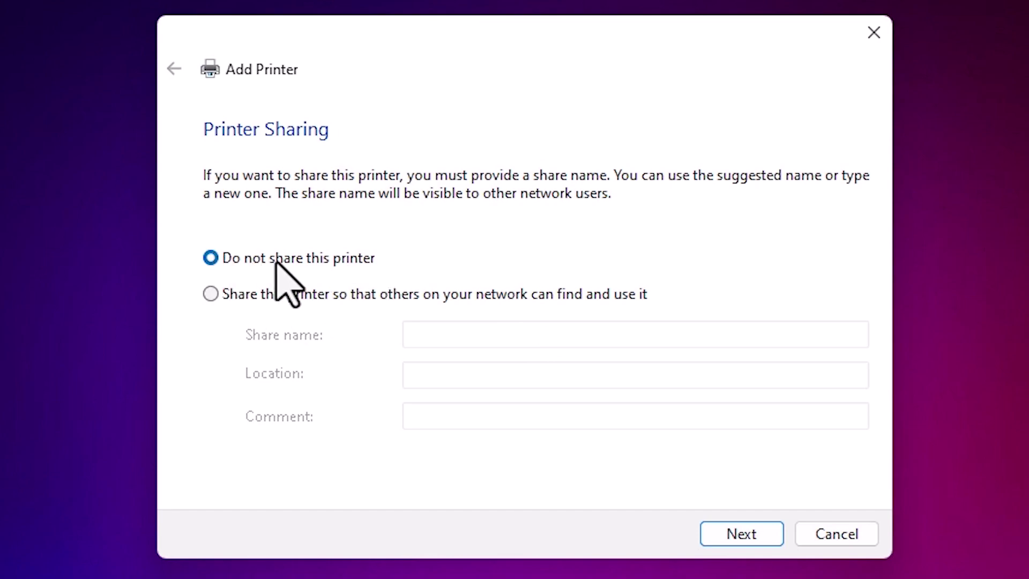
{"action": "left_click", "coordinate": [745, 540]}
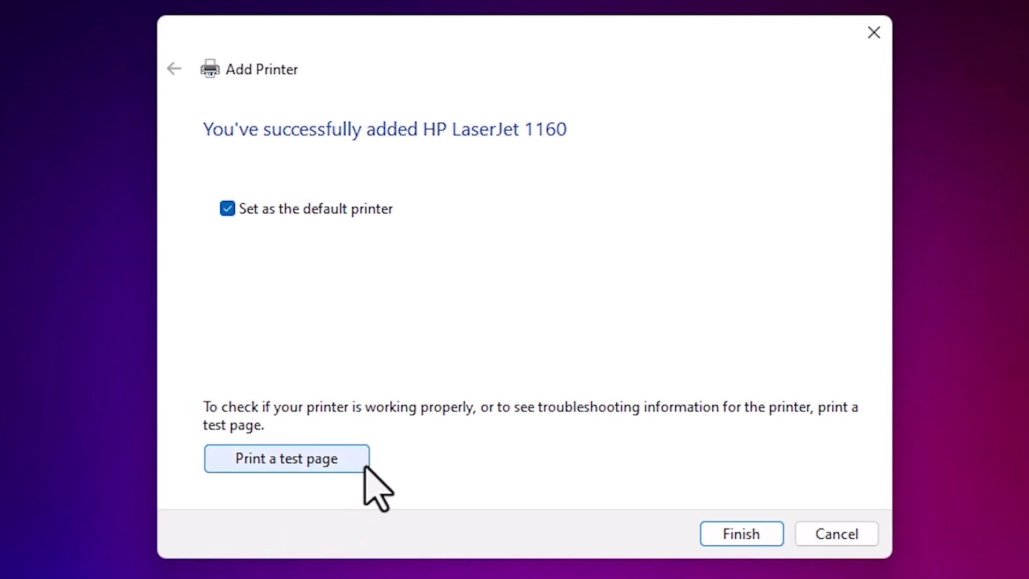
{"action": "left_click", "coordinate": [745, 531]}
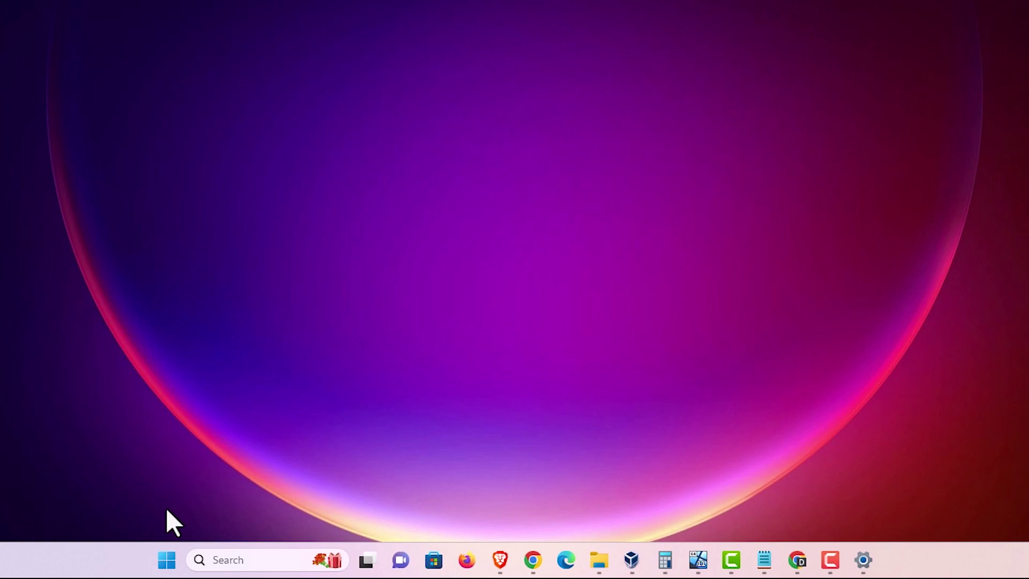
- Search 'pr' and reopen Printers & scanners, where HP LaserJet 1160 shows as Default
{"action": "left_click", "coordinate": [166, 562]}
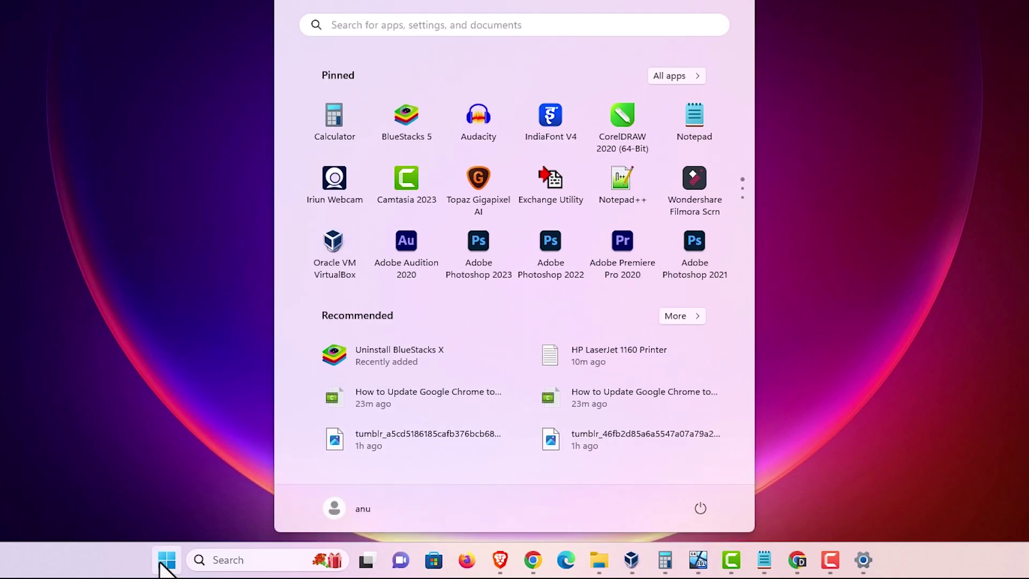
{"action": "type", "text": "pr"}
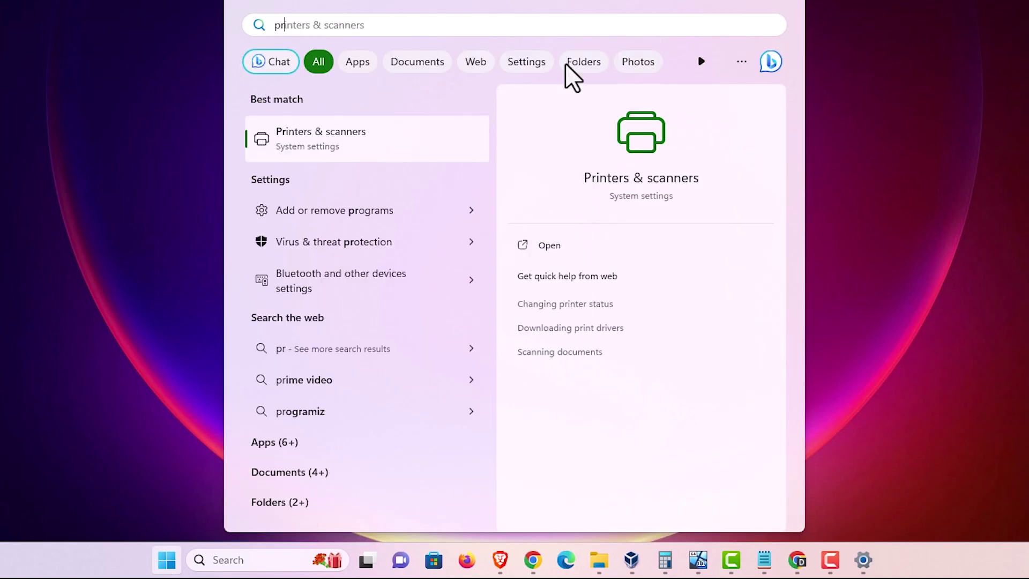
{"action": "left_click", "coordinate": [320, 163]}
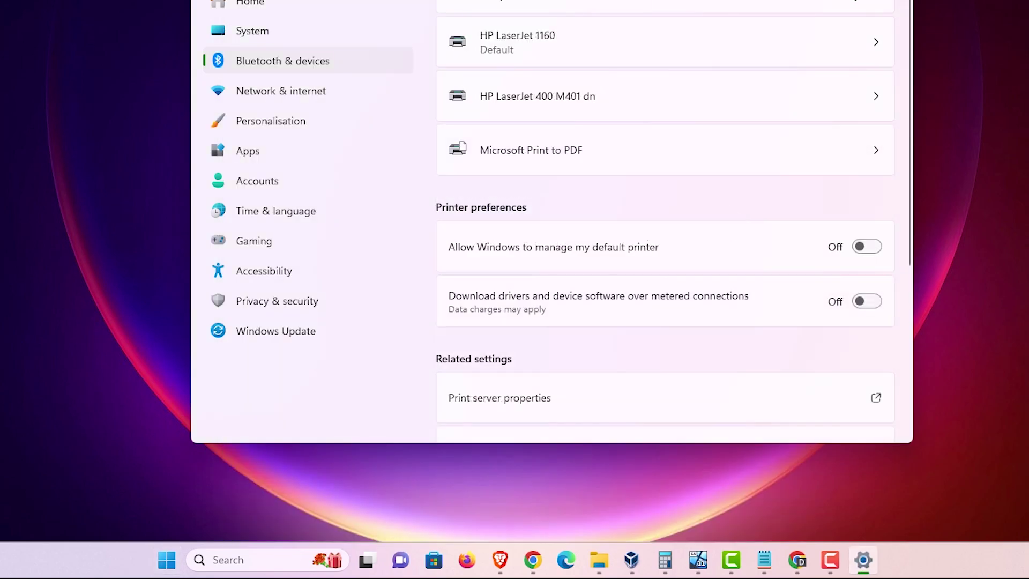